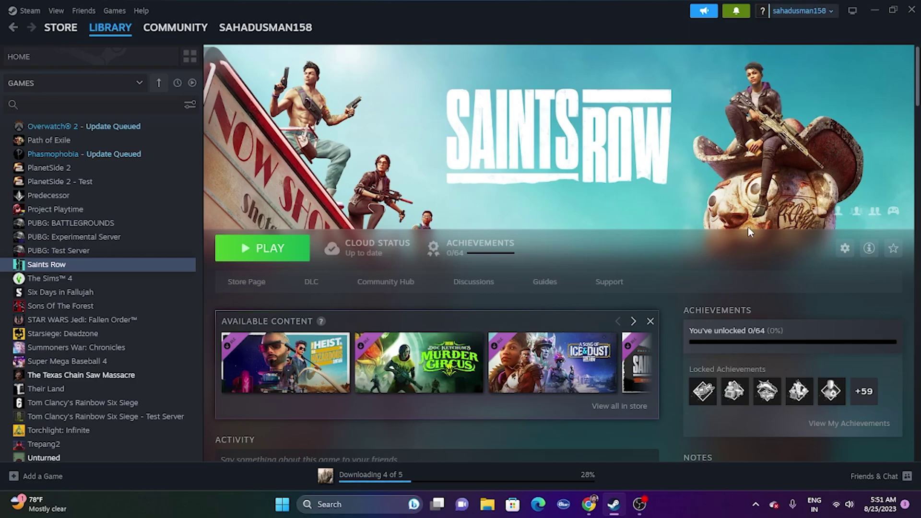
Step: Look at the power options in the Start menu, then close it
left_click(280, 508)
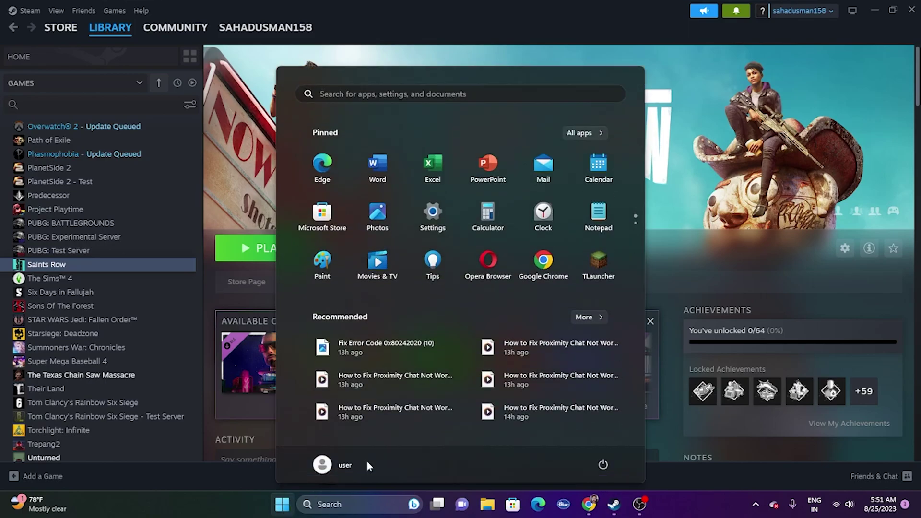
left_click(602, 466)
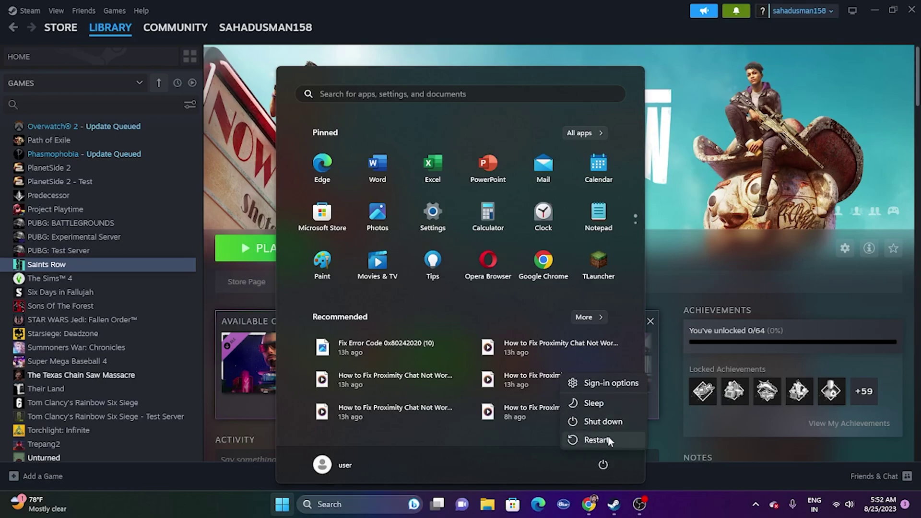
left_click(673, 503)
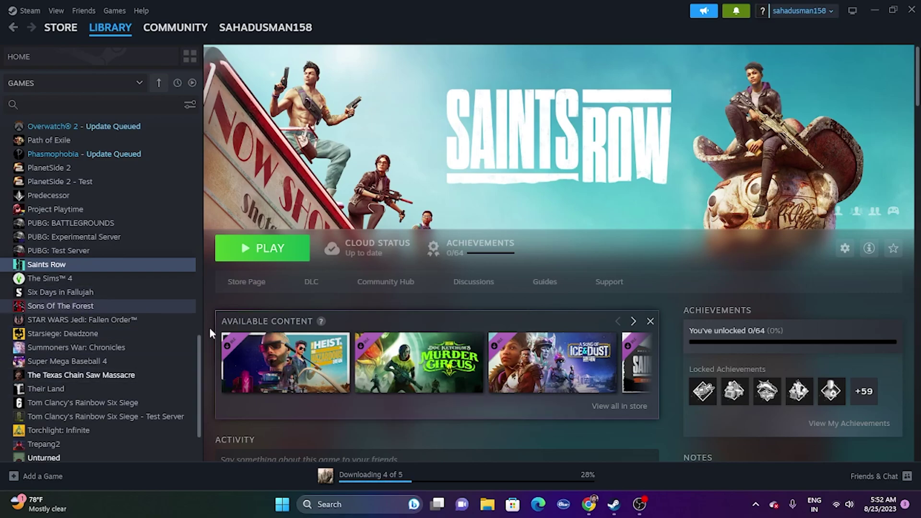
Step: Browse Saints Row's installed files from Steam Properties and maximize the opened folder
right_click(57, 267)
left_click(82, 357)
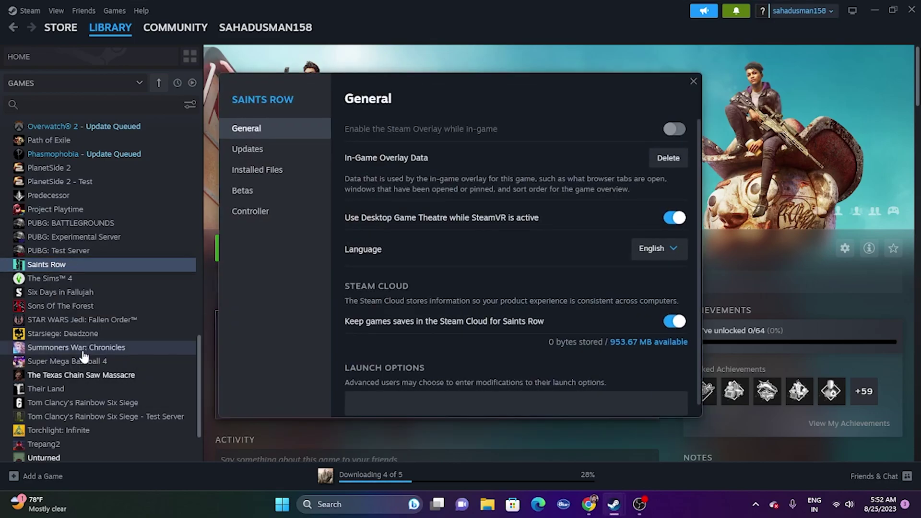
left_click(253, 170)
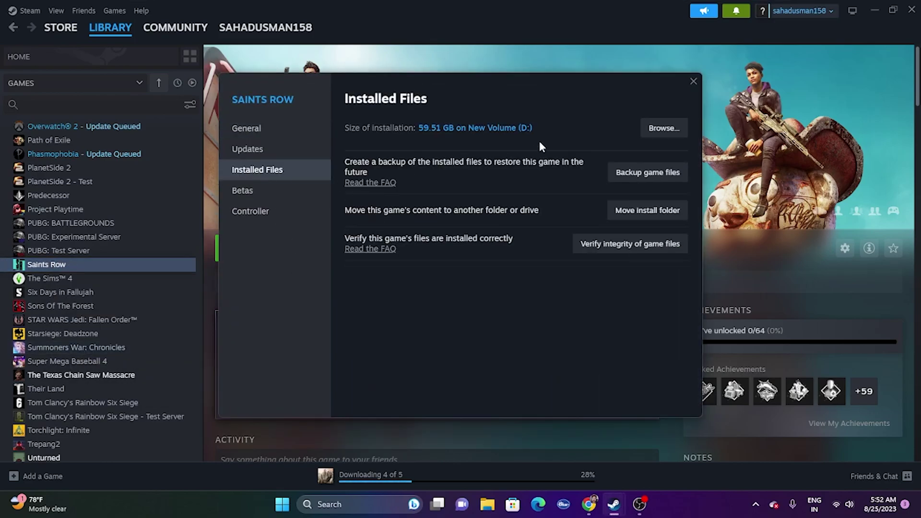
left_click(657, 128)
left_click(873, 10)
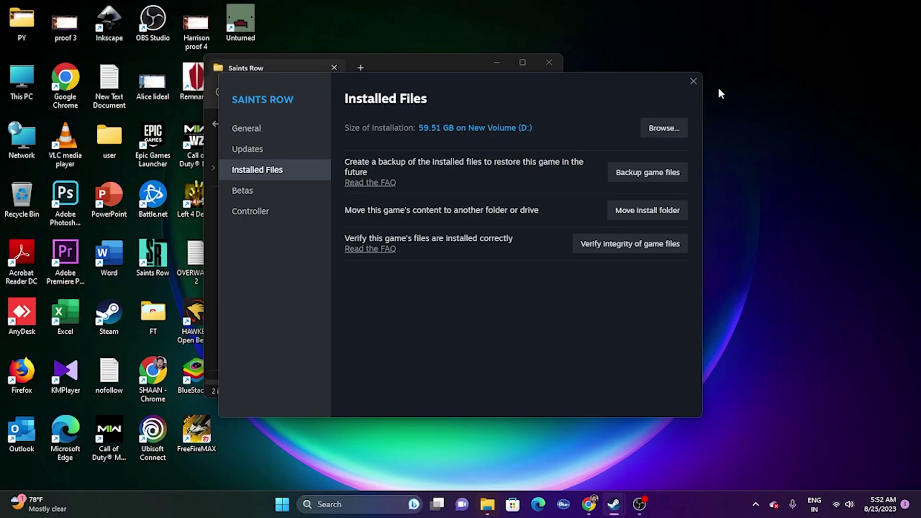
left_click(523, 63)
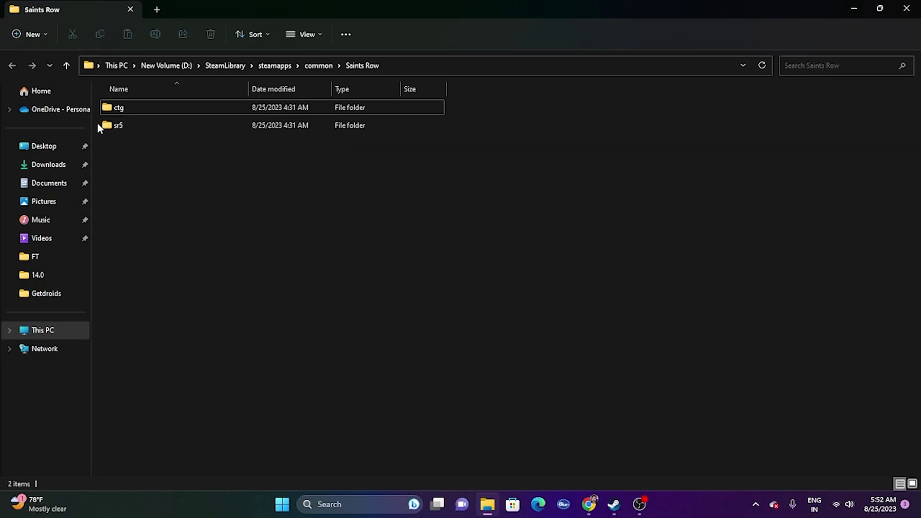
Step: Look through ctg\data\engine, then back out to Saints Row and open the sr5 folder
double_click(120, 103)
double_click(123, 109)
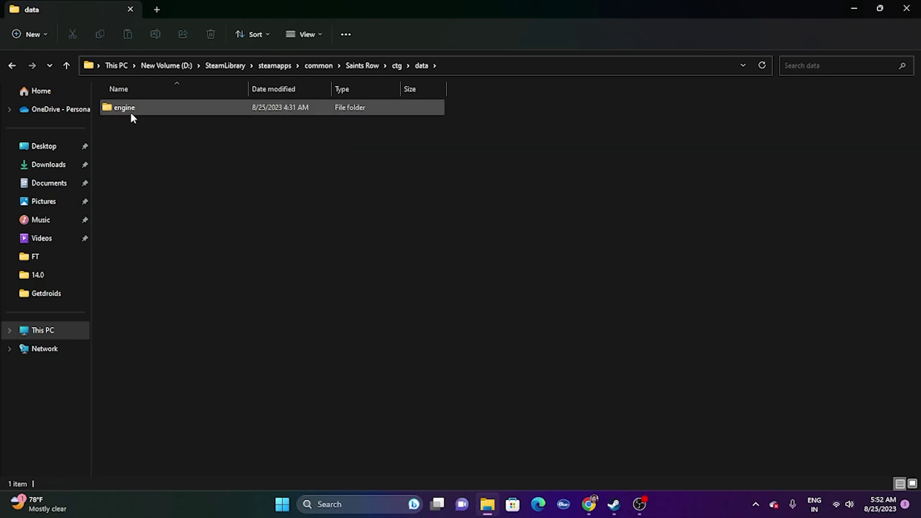
double_click(131, 112)
left_click(11, 66)
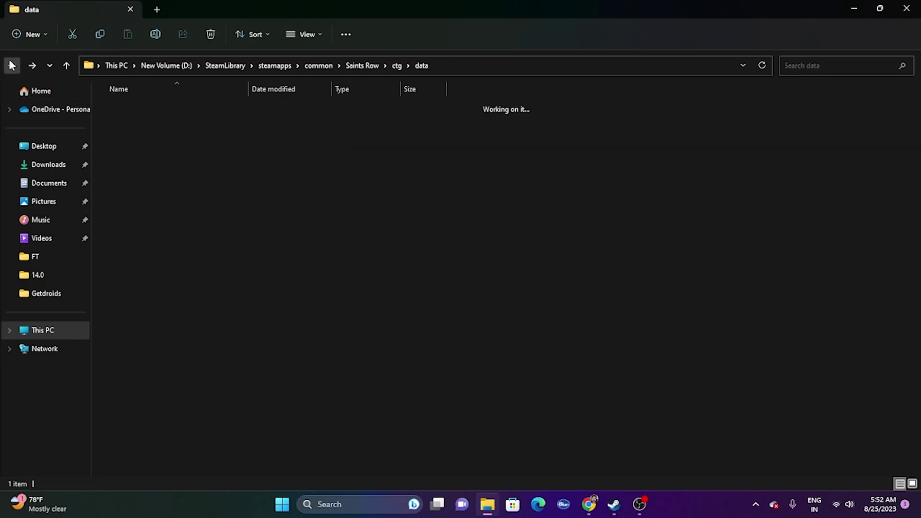
left_click(11, 66)
left_click(12, 65)
double_click(123, 124)
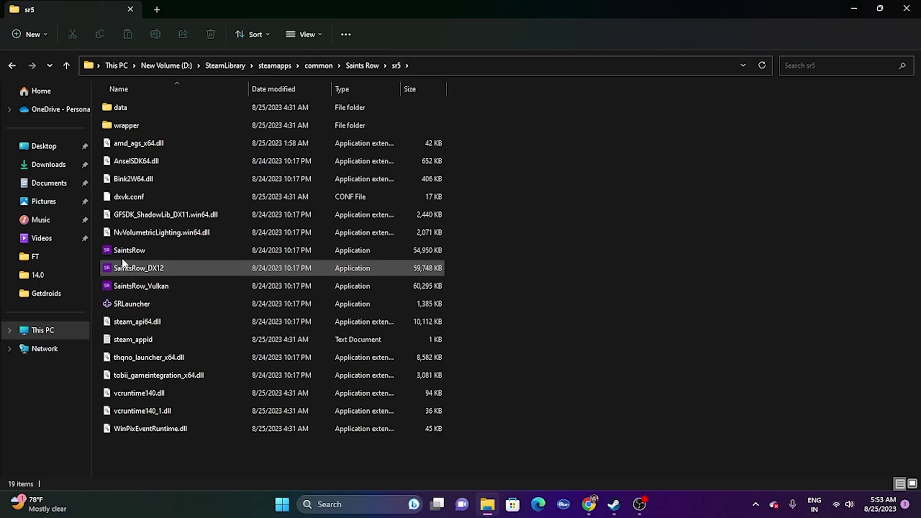
Step: Tick 'Run this program as an administrator' in SaintsRow's Compatibility properties and apply
left_click(141, 253)
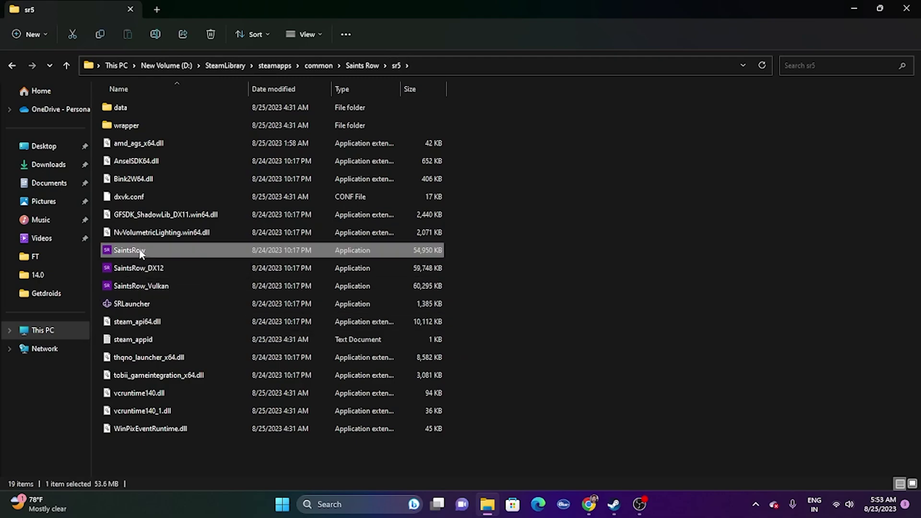
right_click(146, 253)
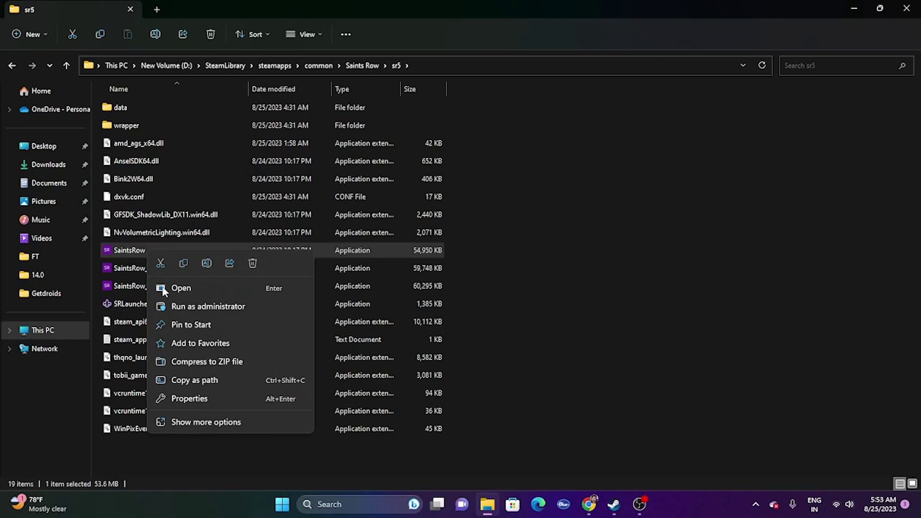
left_click(202, 423)
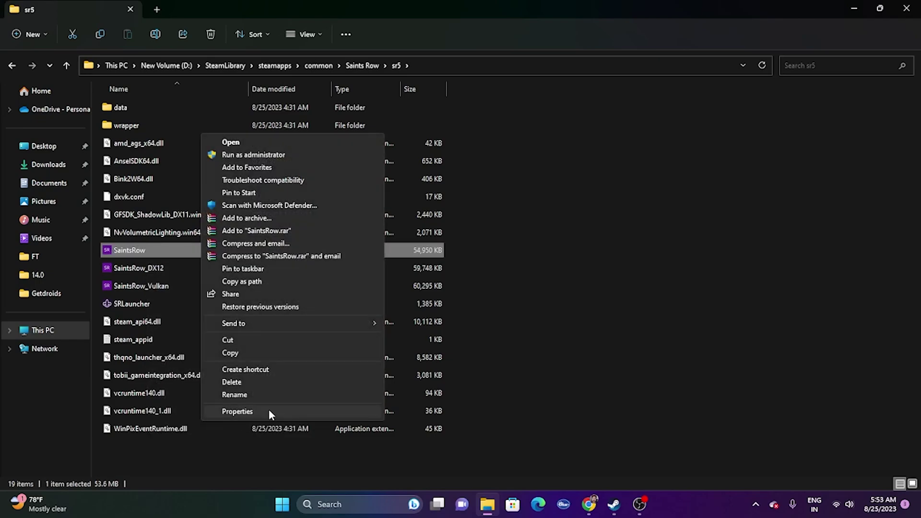
left_click(269, 411)
left_click(259, 198)
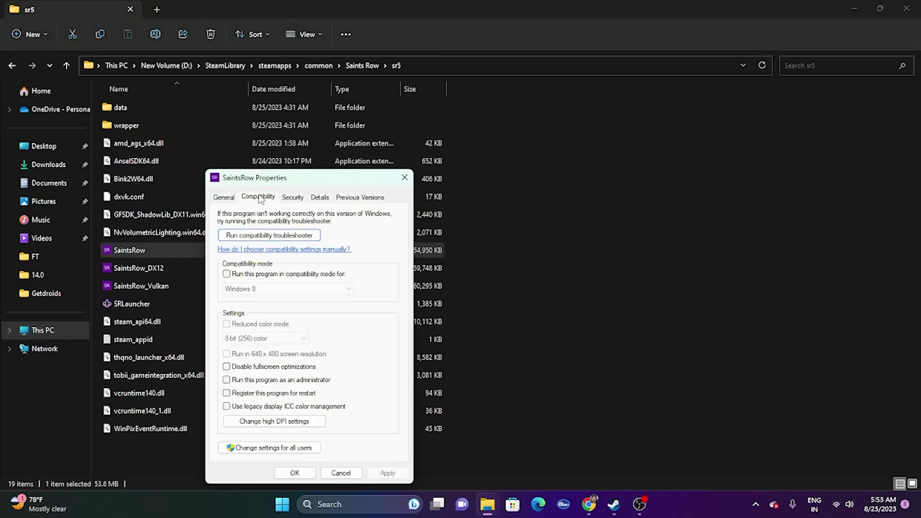
left_click(227, 380)
left_click(396, 475)
left_click(299, 475)
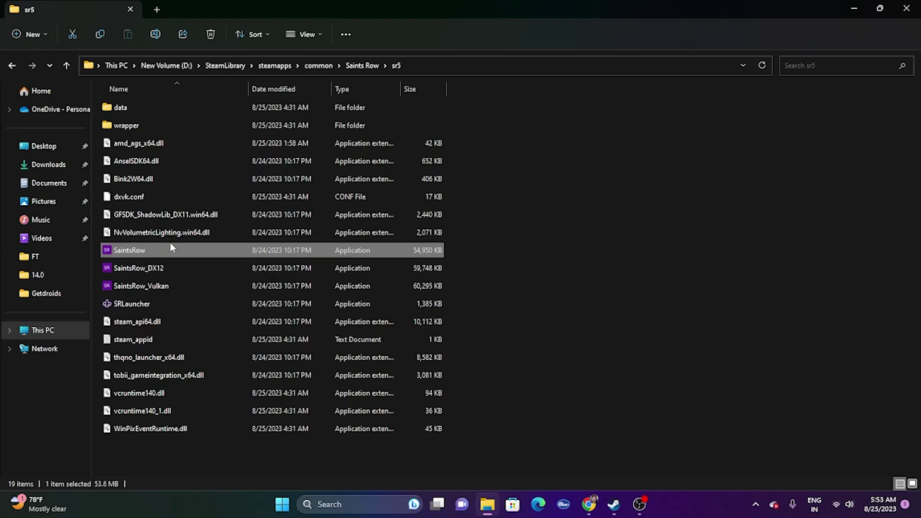
Step: Enable compatibility mode for SaintsRow, switch it from Windows 7 to Windows 8, and apply
right_click(137, 248)
left_click(179, 420)
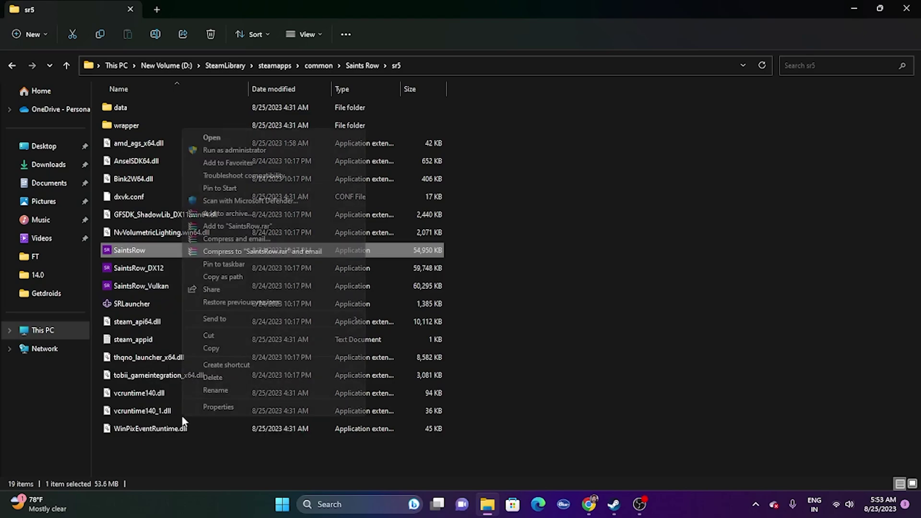
left_click(243, 408)
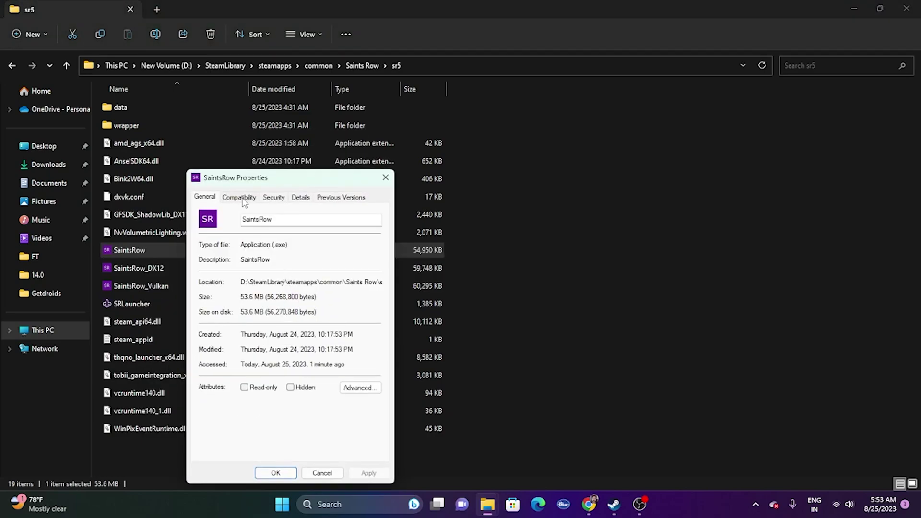
left_click(239, 197)
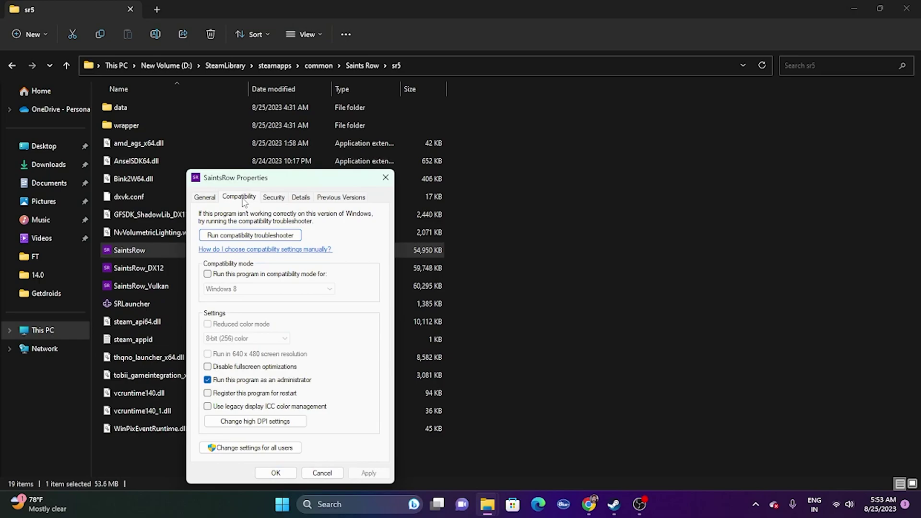
left_click(207, 273)
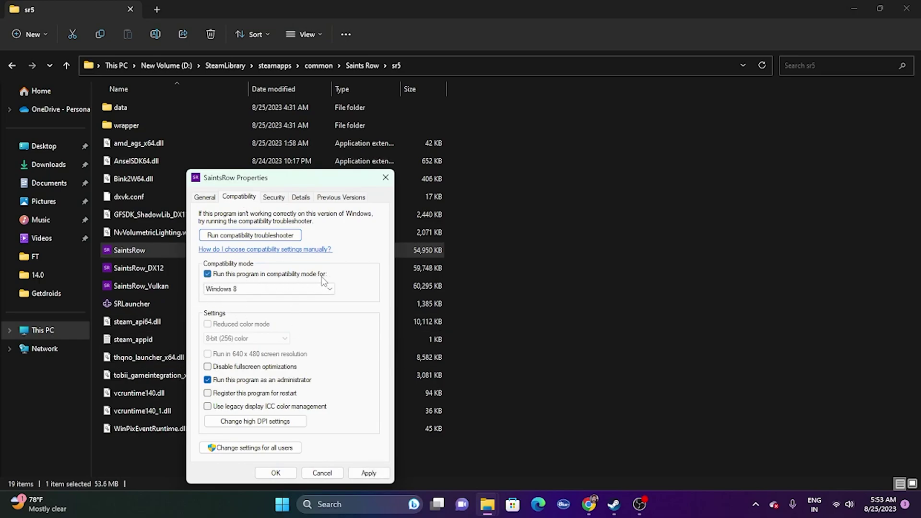
left_click(257, 289)
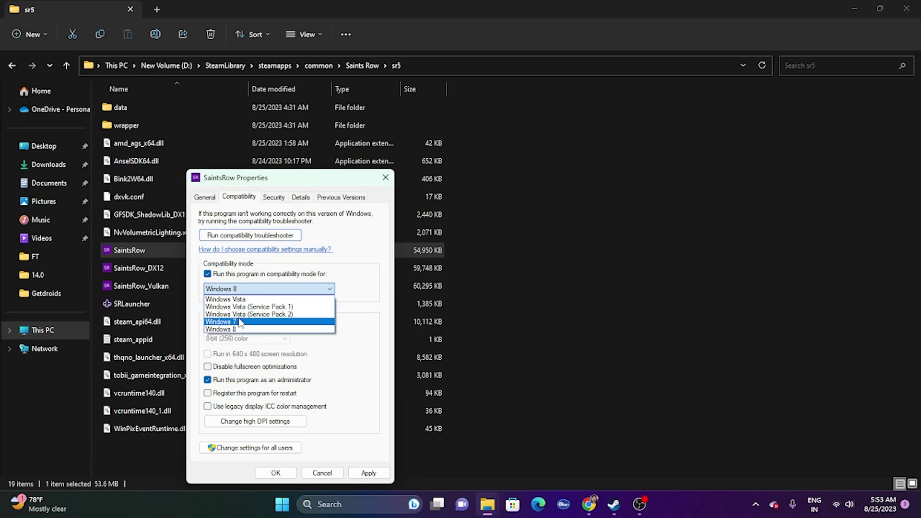
left_click(240, 322)
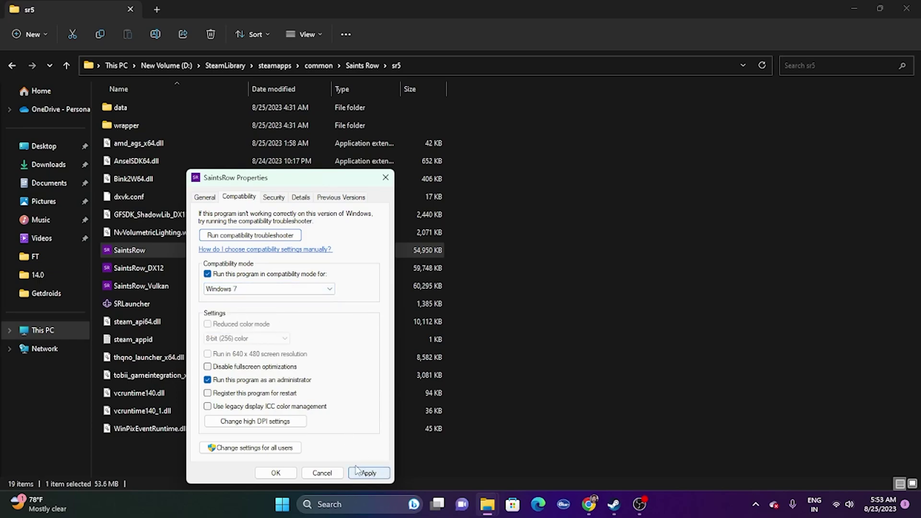
left_click(259, 288)
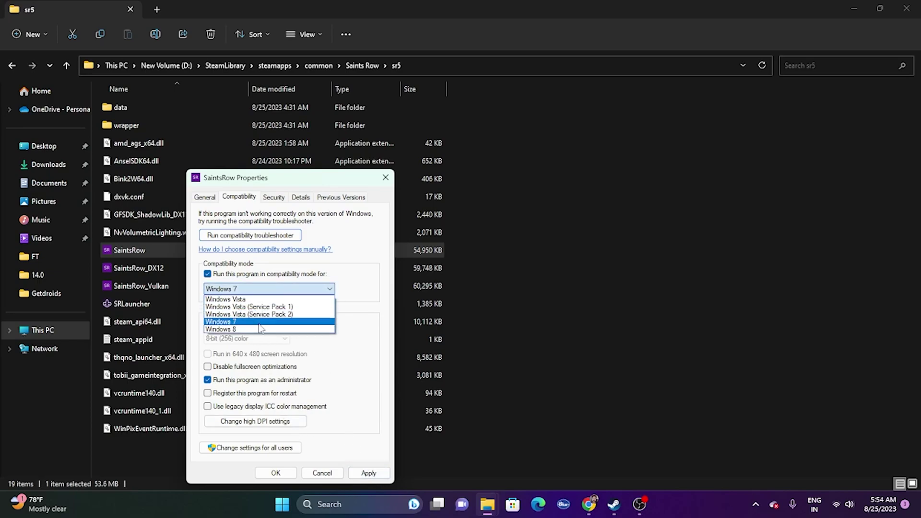
left_click(235, 330)
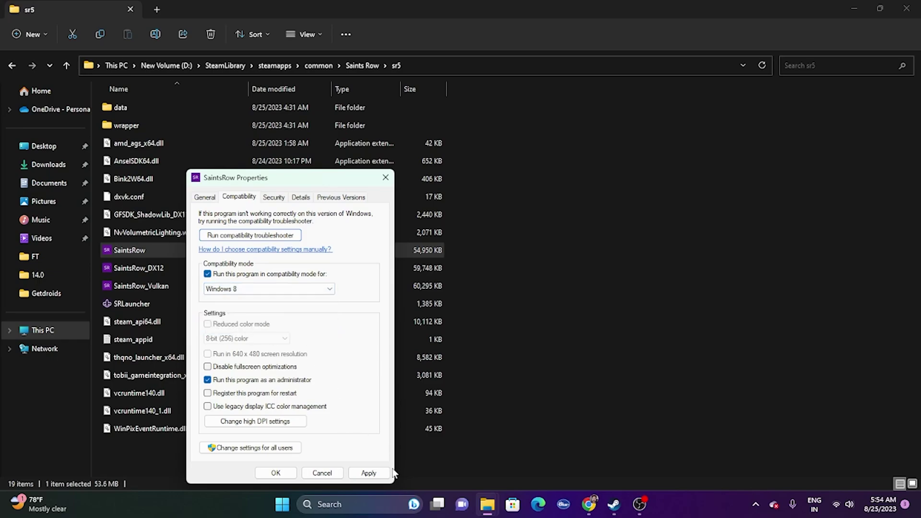
left_click(368, 473)
left_click(276, 472)
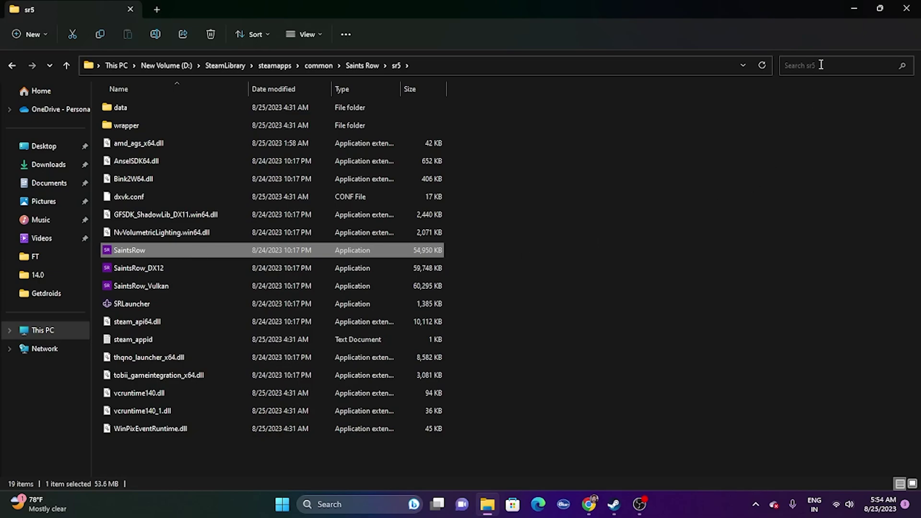
Step: Close File Explorer and the Installed Files settings, bring up Steam, then minimize it
left_click(906, 8)
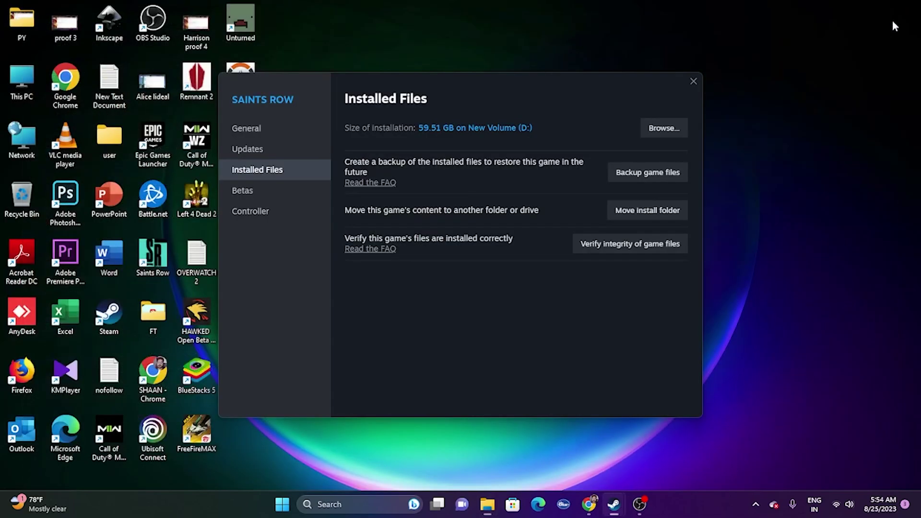
left_click(694, 81)
left_click(613, 504)
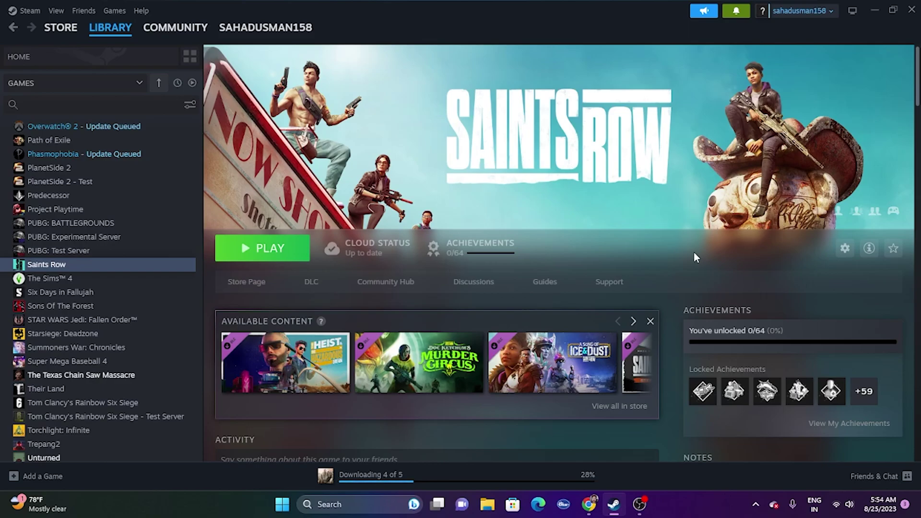
left_click(875, 10)
Step: Check that time and time zone are set automatically under Time & language > Date & time
left_click(331, 505)
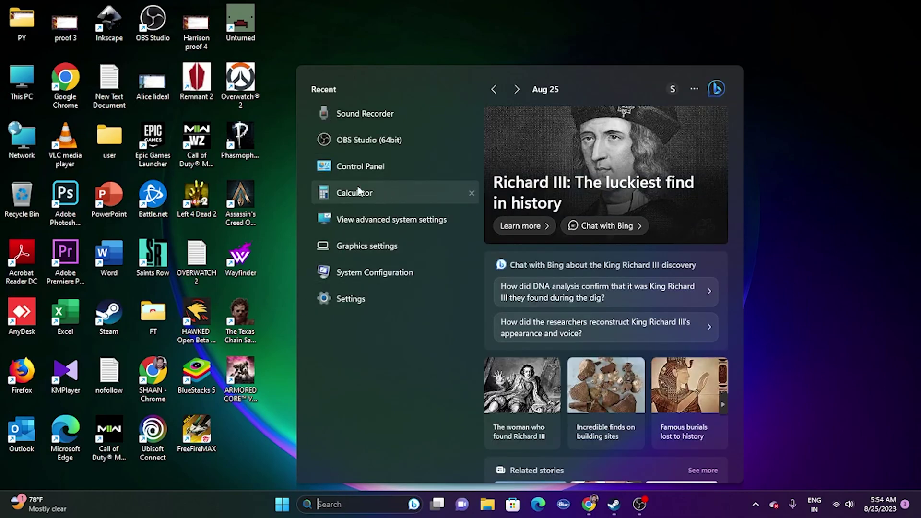
left_click(350, 299)
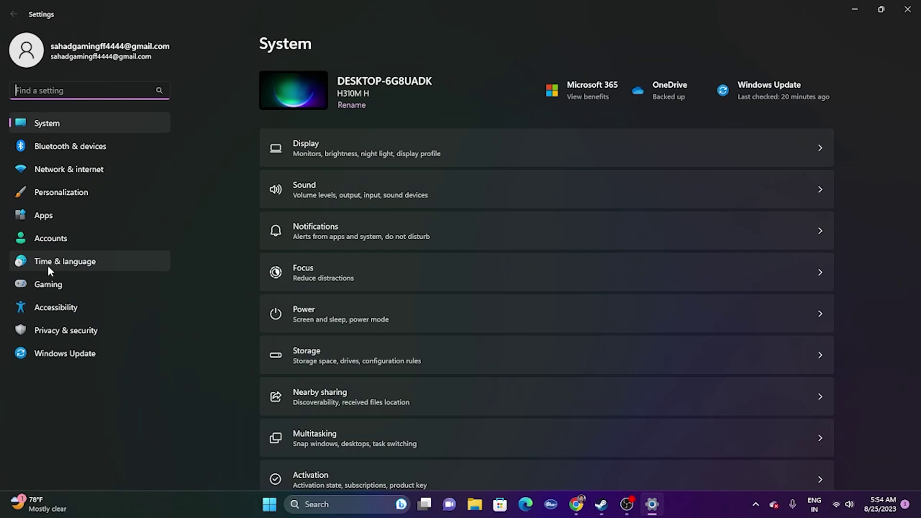
left_click(82, 262)
left_click(331, 145)
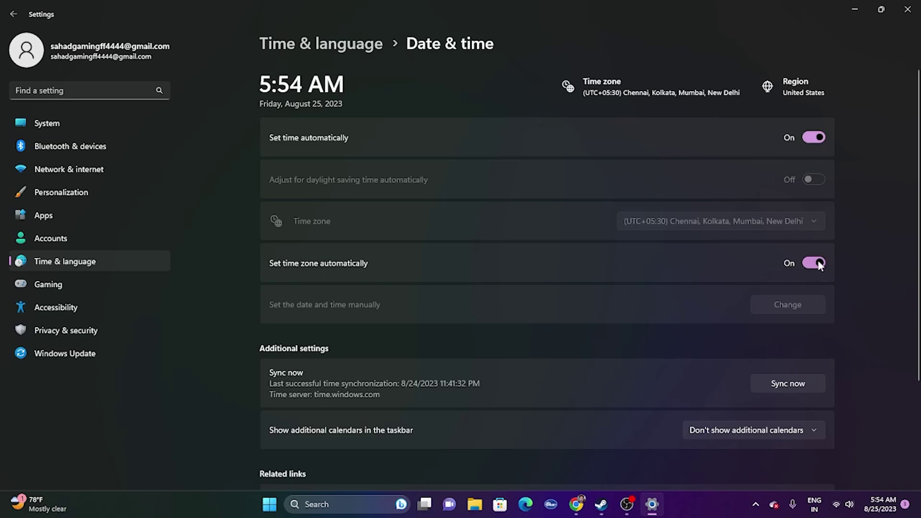
Step: Confirm Country or region is United States, close Settings, and bring Steam back up
left_click(13, 15)
left_click(307, 174)
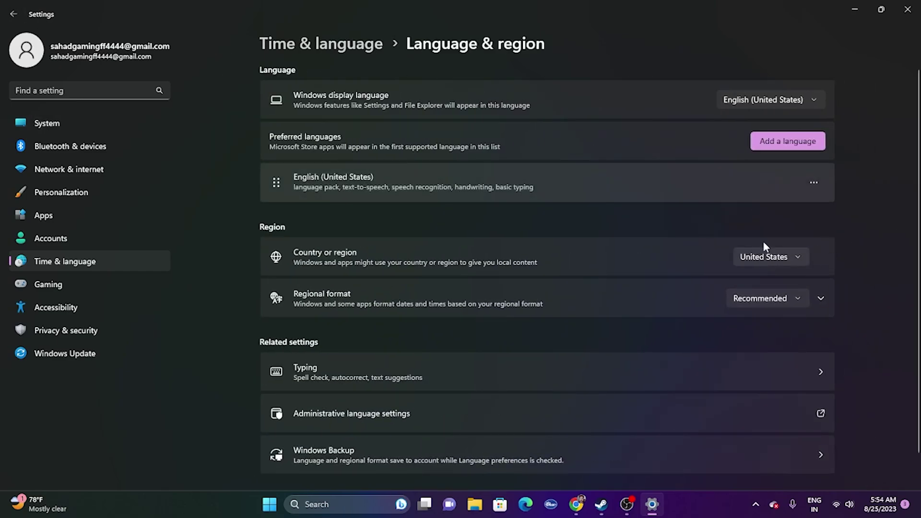
left_click(800, 253)
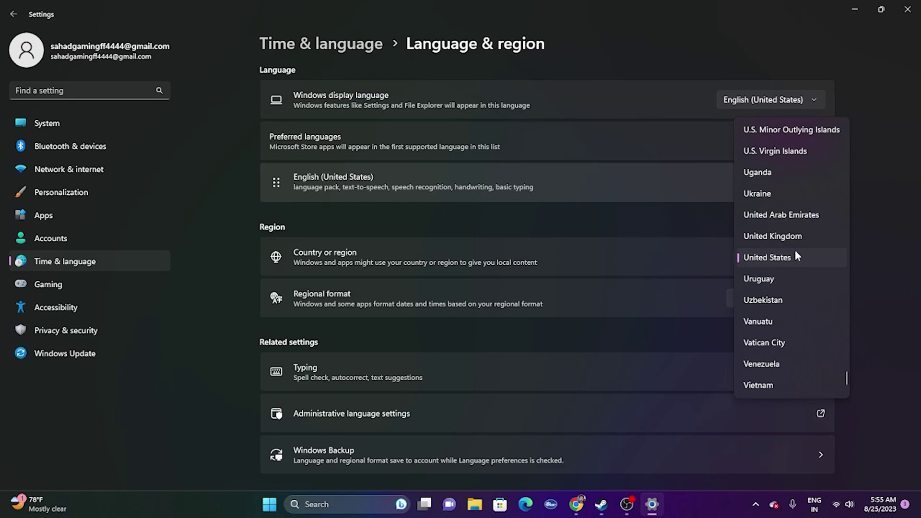
left_click(901, 236)
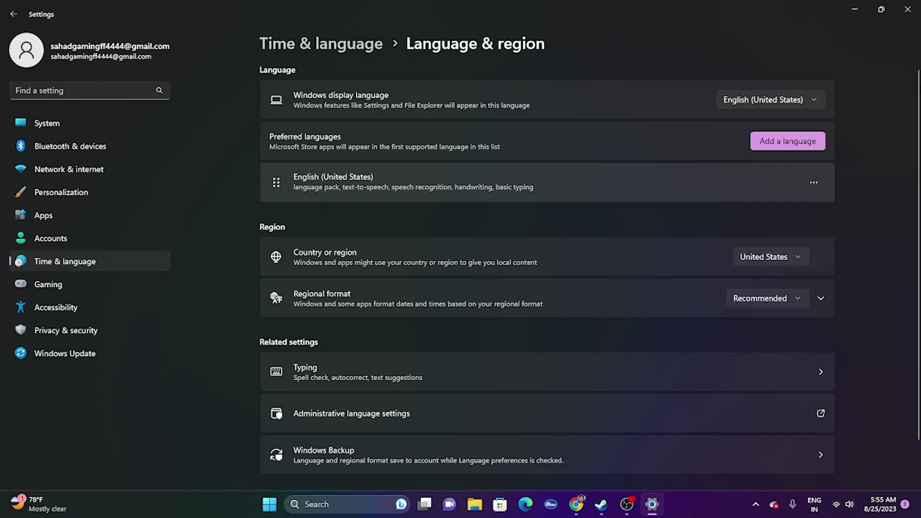
left_click(906, 9)
left_click(613, 504)
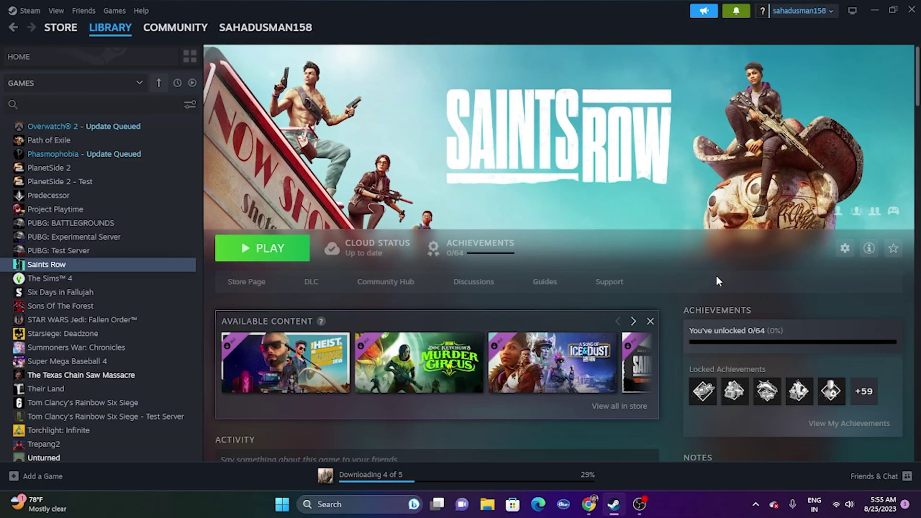
Step: Minimize Steam to reveal the desktop shortcuts
left_click(872, 11)
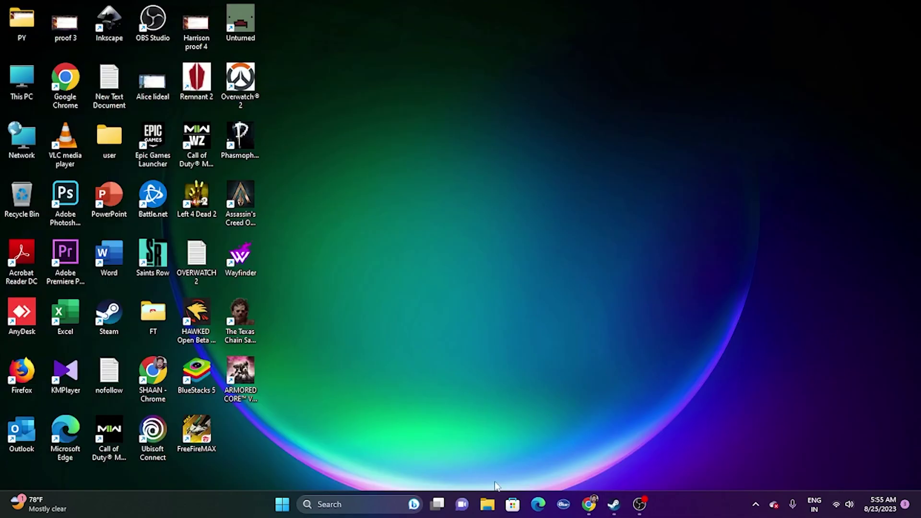
Step: Browse This PC > Documents in File Explorer, close it, and return to Steam's Saints Row page
left_click(487, 505)
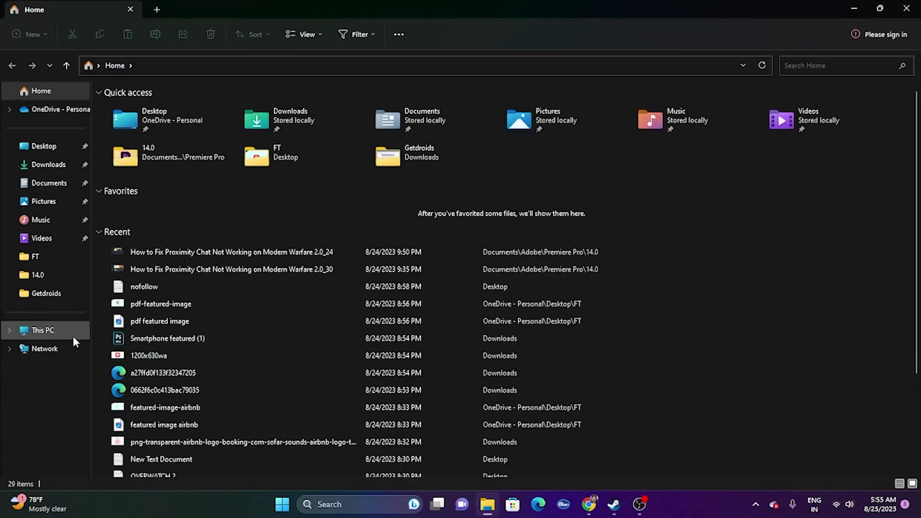
left_click(39, 335)
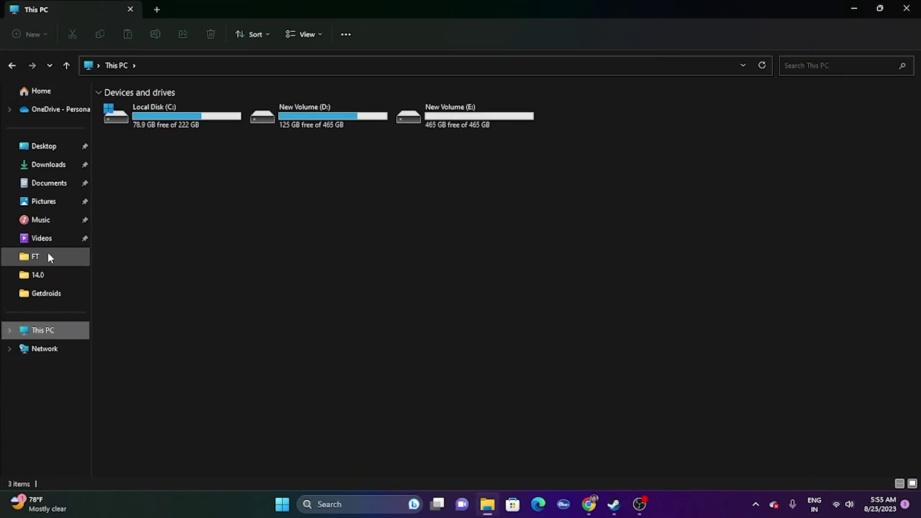
left_click(49, 183)
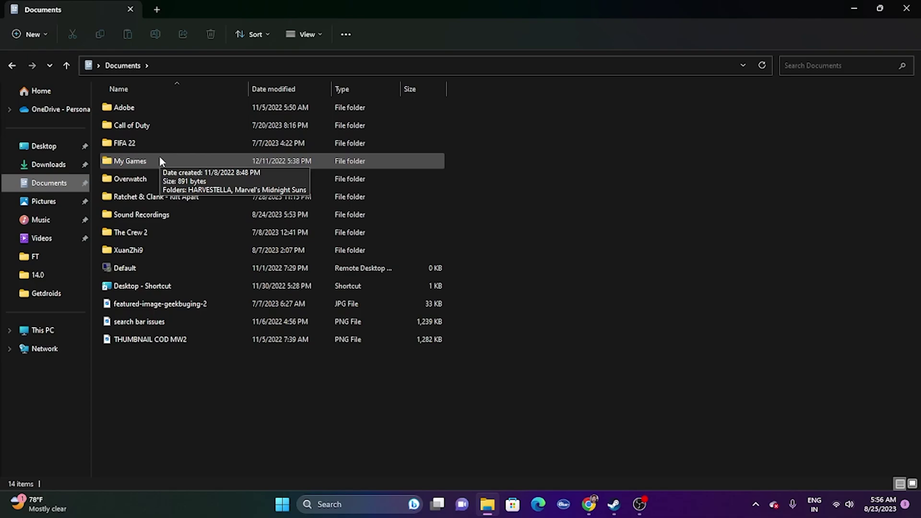
left_click(906, 8)
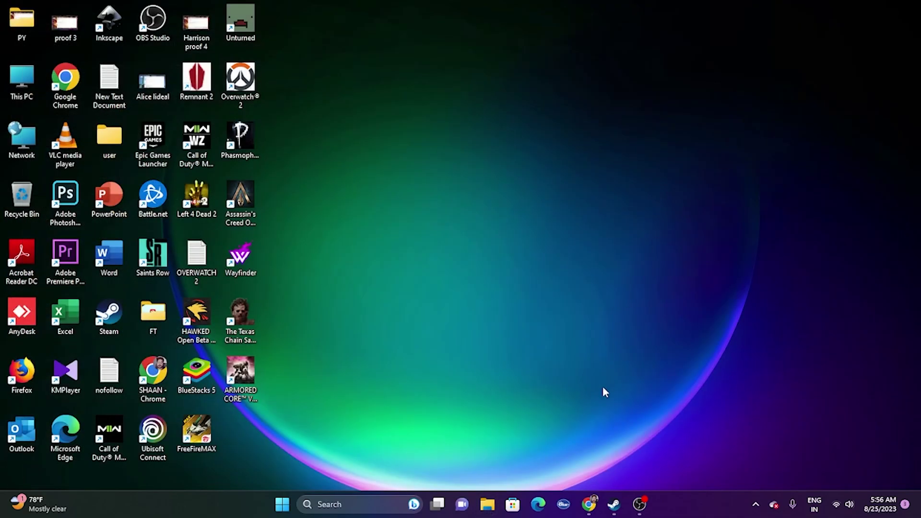
left_click(614, 504)
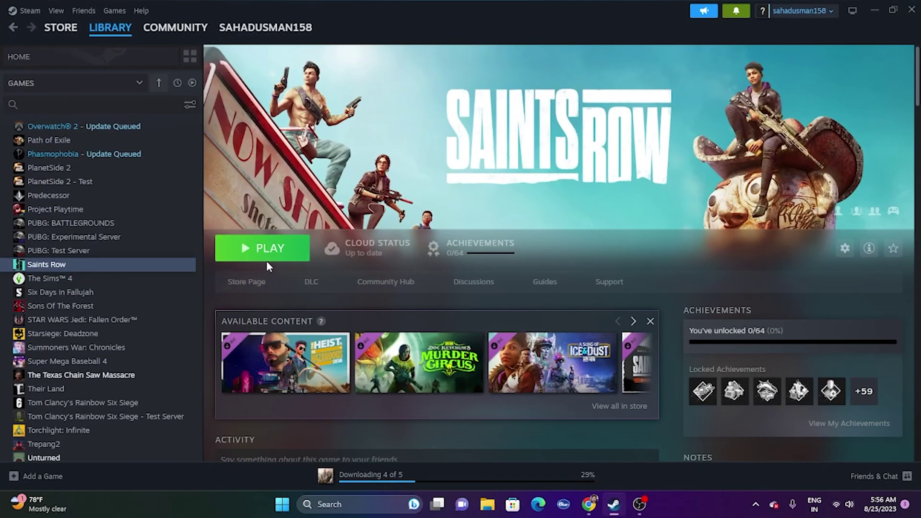